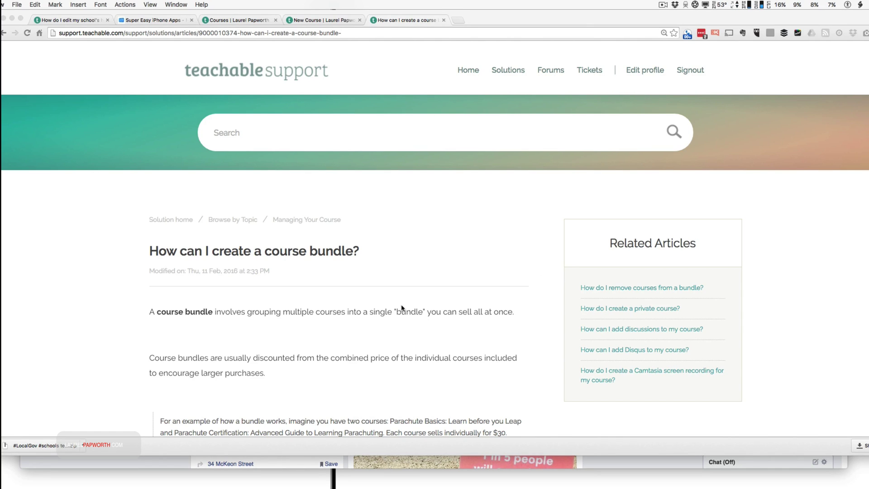
Switch to the 'Courses | Laurel Papworth' admin tab and look over all 16 listed courses
{"action": "scroll", "coordinate": [402, 308], "scroll_direction": "down", "scroll_amount": 5}
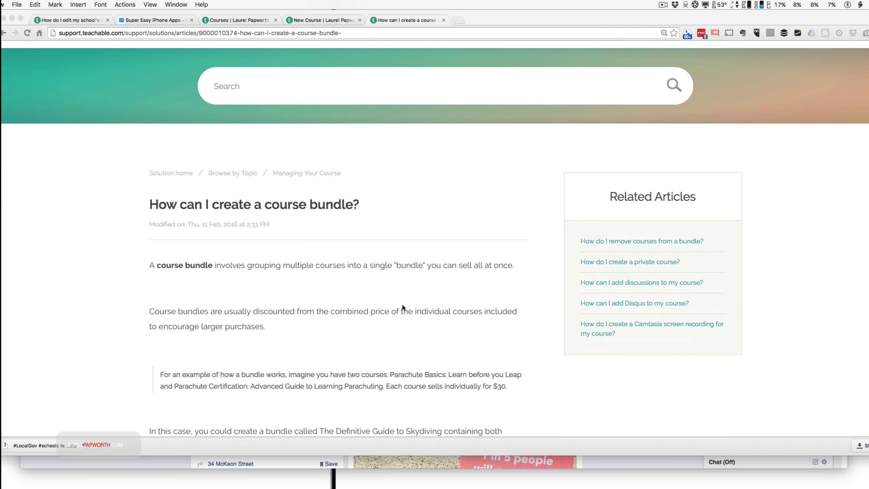
{"action": "scroll", "coordinate": [403, 307], "scroll_direction": "down", "scroll_amount": 4}
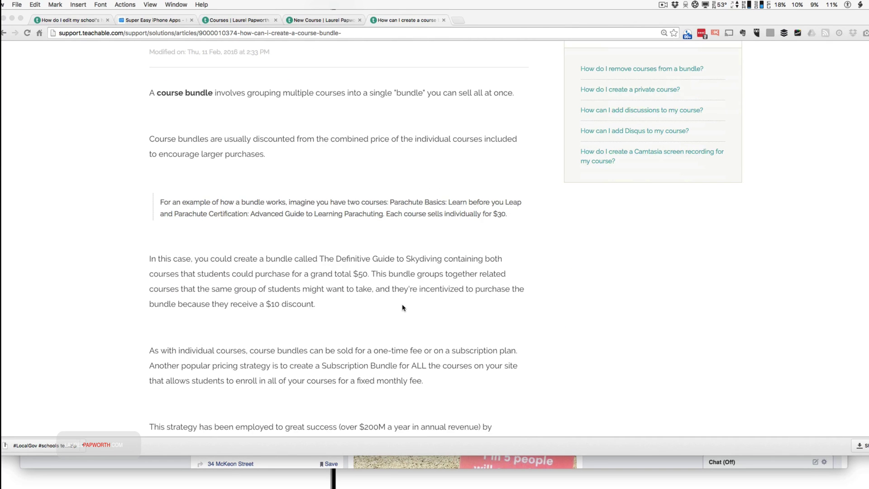
{"action": "scroll", "coordinate": [403, 308], "scroll_direction": "down", "scroll_amount": 5}
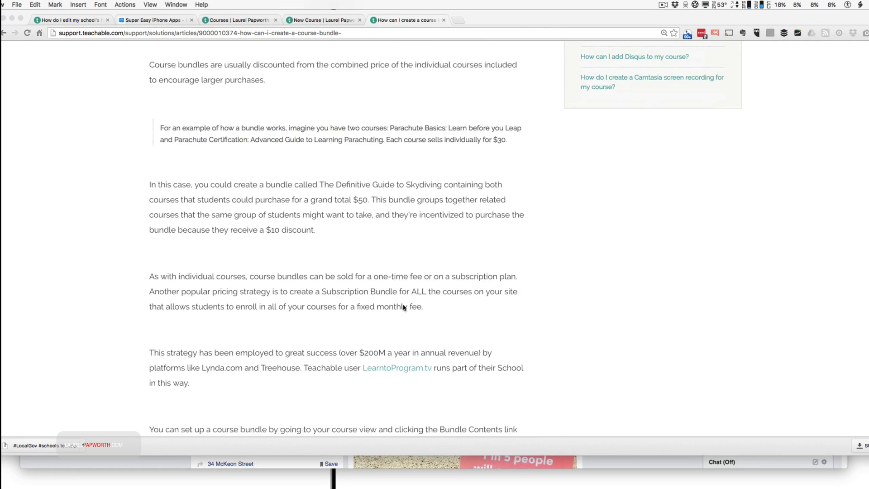
{"action": "scroll", "coordinate": [404, 308], "scroll_direction": "down", "scroll_amount": 3}
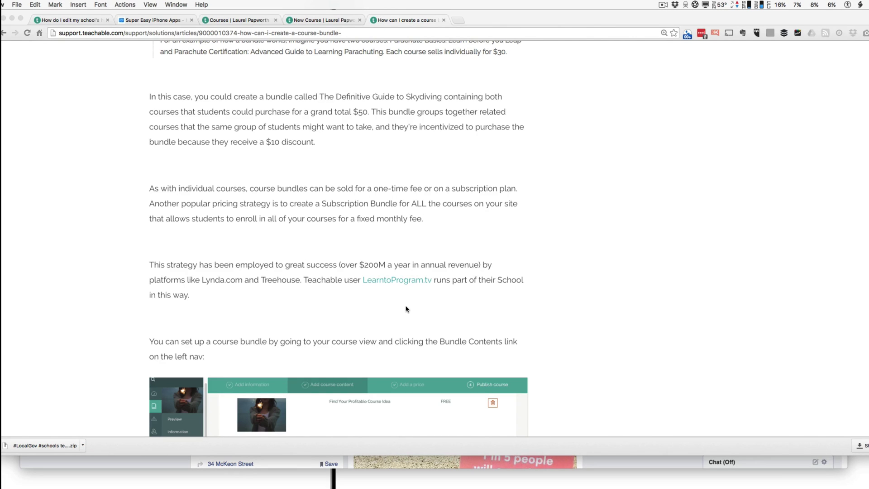
{"action": "left_click", "coordinate": [250, 20]}
{"action": "left_click", "coordinate": [250, 21]}
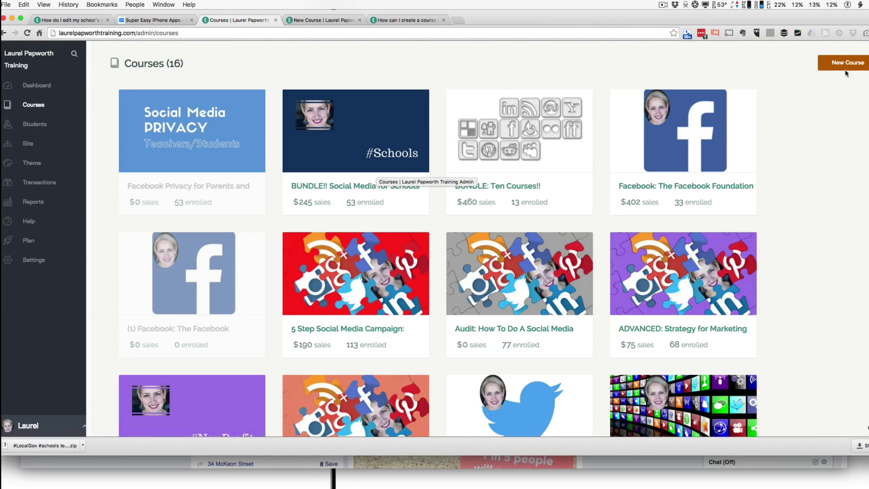
{"action": "scroll", "coordinate": [488, 239], "scroll_direction": "down", "scroll_amount": 5}
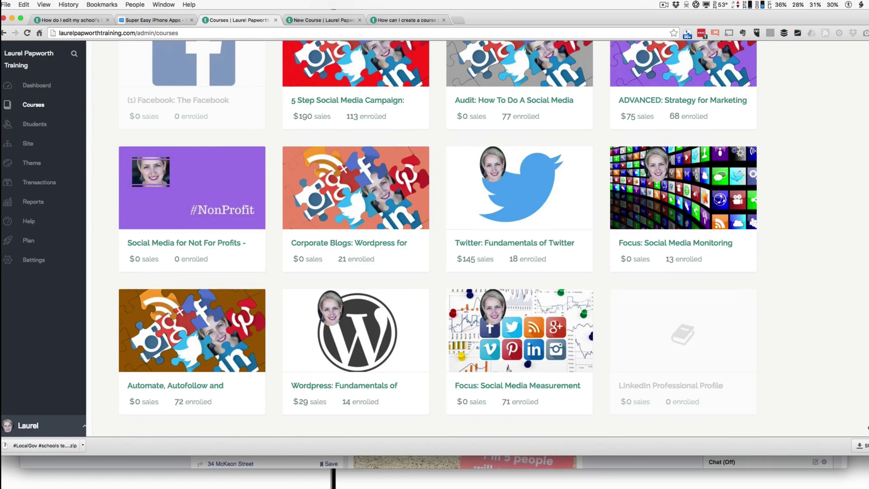
{"action": "scroll", "coordinate": [438, 235], "scroll_direction": "up", "scroll_amount": 5}
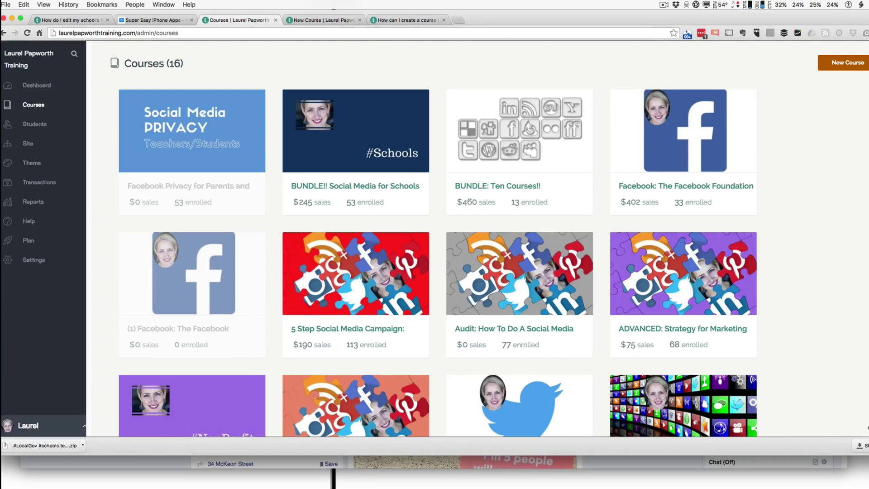
In the New Course form, enter 'Local Government/Council Bundle' with subtitle 'all you need to know..' and create it
{"action": "left_click", "coordinate": [324, 20]}
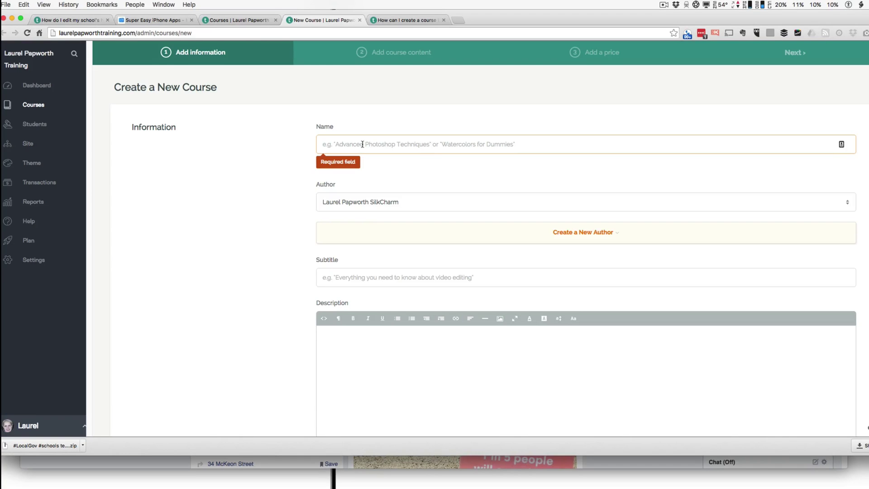
{"action": "type", "text": "Local"}
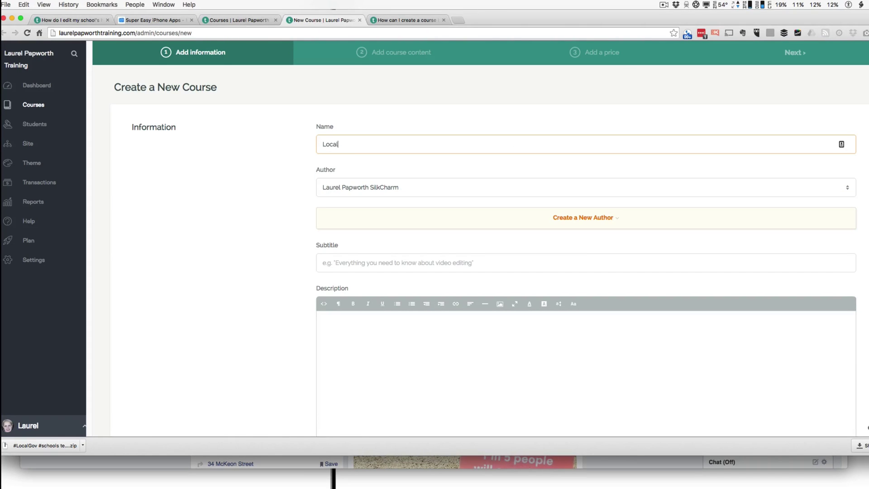
{"action": "type", "text": " Government/Council Bundle"}
{"action": "left_click", "coordinate": [386, 262]}
{"action": "type", "text": "all y"}
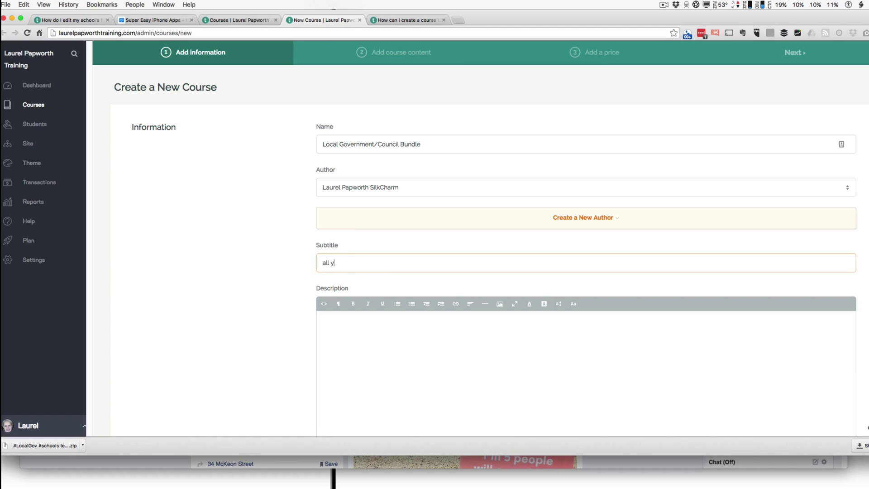
{"action": "type", "text": "ou nee t to know.."}
{"action": "scroll", "coordinate": [281, 271], "scroll_direction": "down", "scroll_amount": 3}
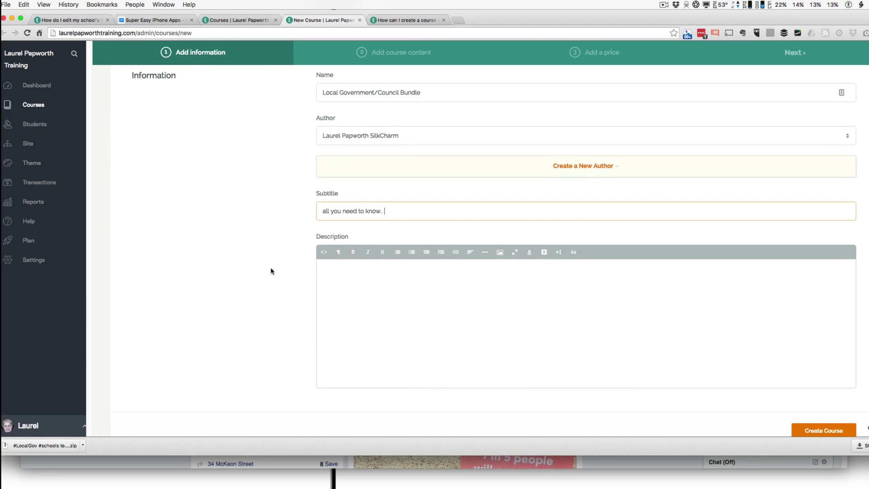
{"action": "scroll", "coordinate": [392, 283], "scroll_direction": "down", "scroll_amount": 1}
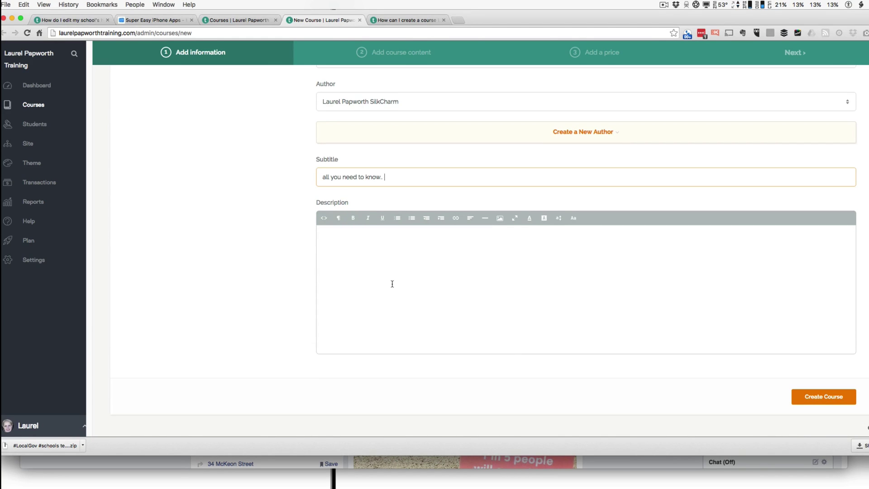
{"action": "scroll", "coordinate": [392, 283], "scroll_direction": "up", "scroll_amount": 4}
{"action": "scroll", "coordinate": [392, 283], "scroll_direction": "down", "scroll_amount": 4}
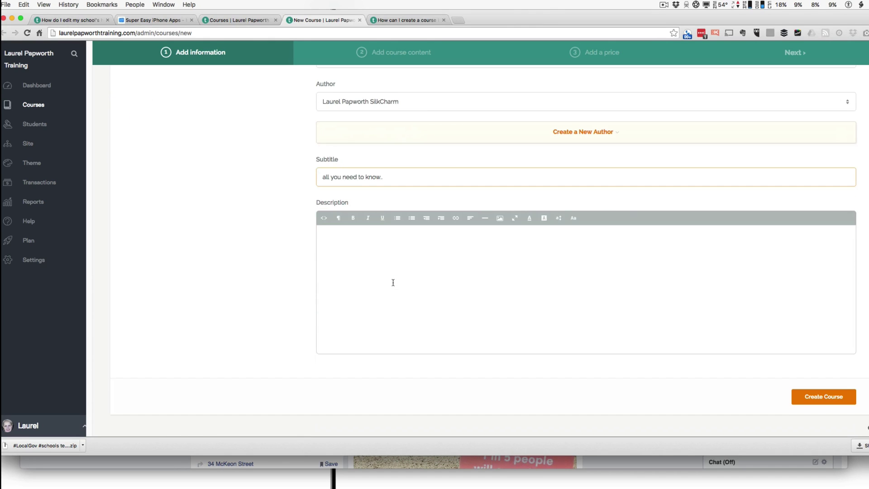
{"action": "left_click", "coordinate": [834, 398]}
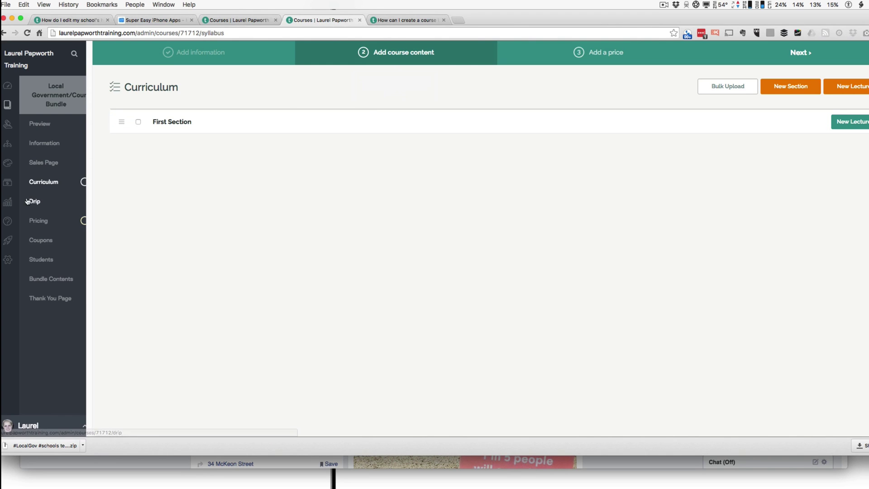
Bundle ADVANCED: Strategy for Marketing and PR, 5 Step Social Media Campaign, and the Automate, Autofollow and Autoschedule Toolbox
{"action": "left_click", "coordinate": [60, 283]}
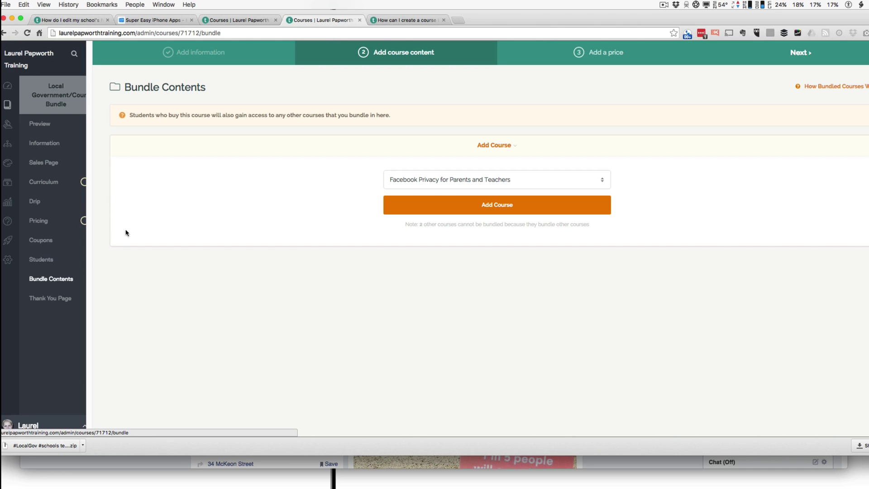
{"action": "left_click", "coordinate": [453, 180]}
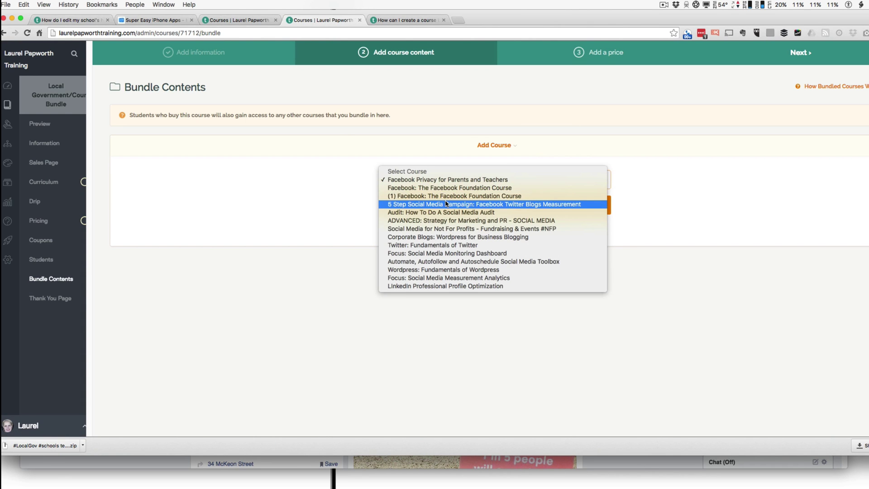
{"action": "left_click", "coordinate": [432, 220]}
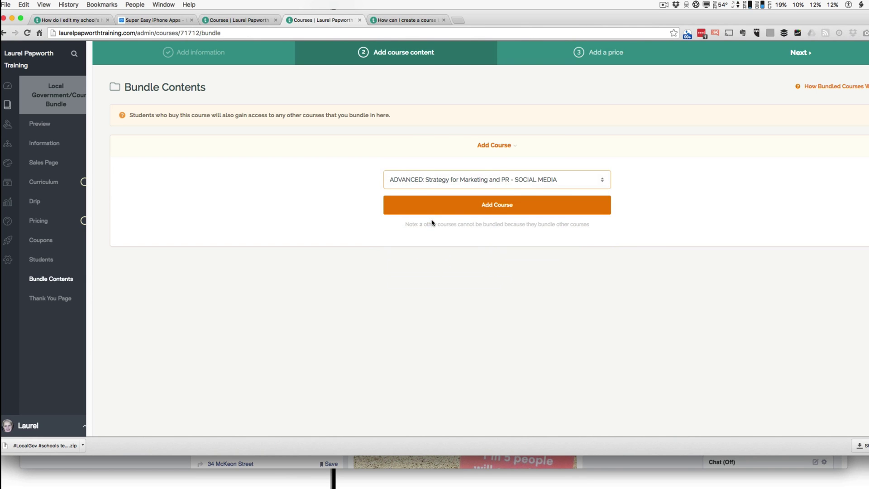
{"action": "left_click", "coordinate": [438, 210]}
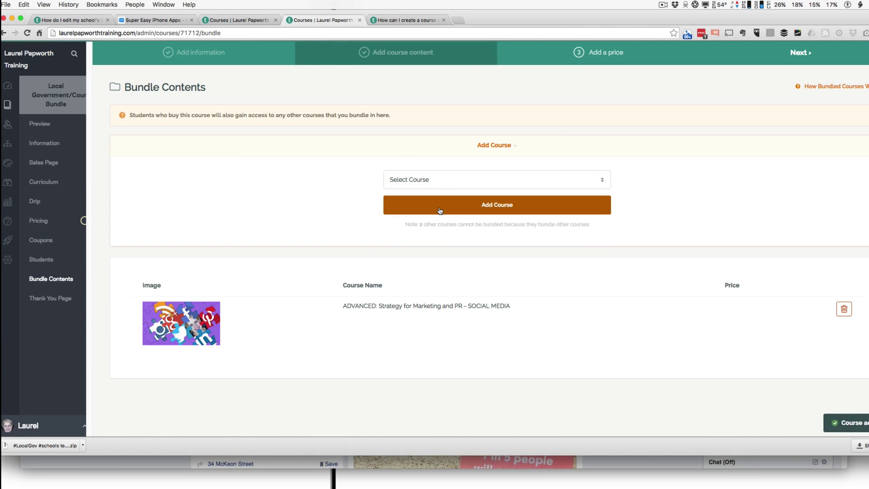
{"action": "left_click", "coordinate": [442, 186]}
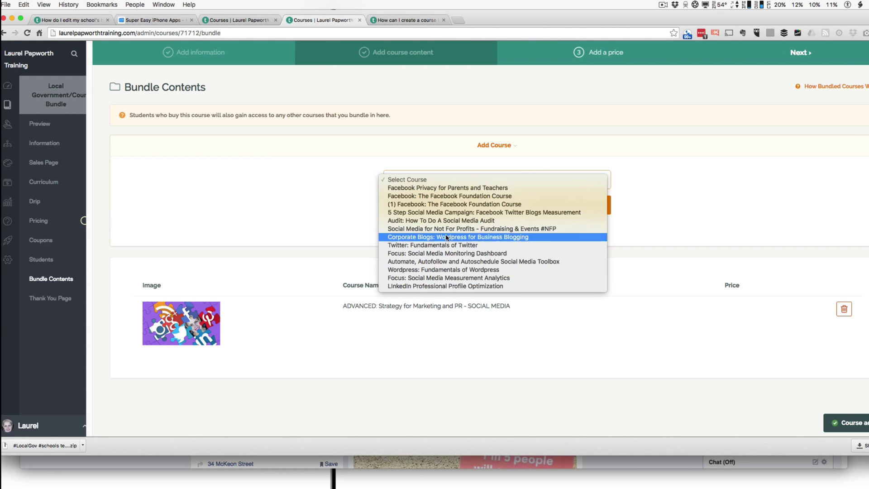
{"action": "left_click", "coordinate": [456, 212]}
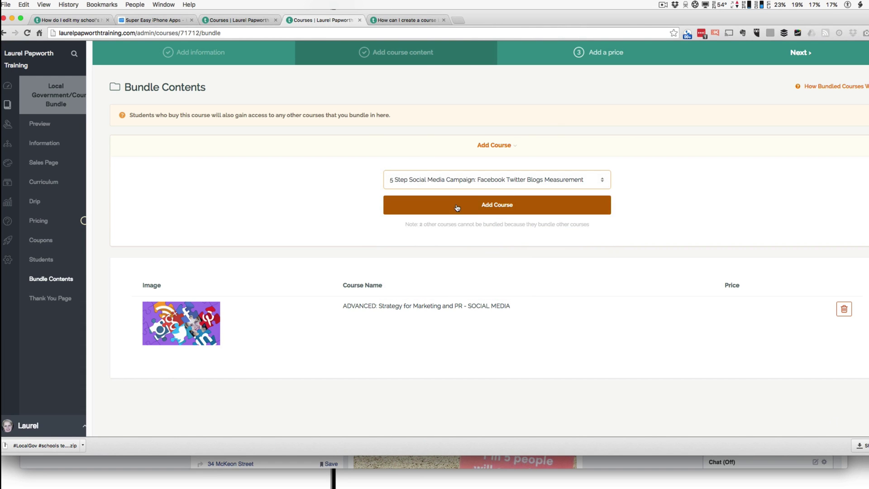
{"action": "left_click", "coordinate": [457, 207]}
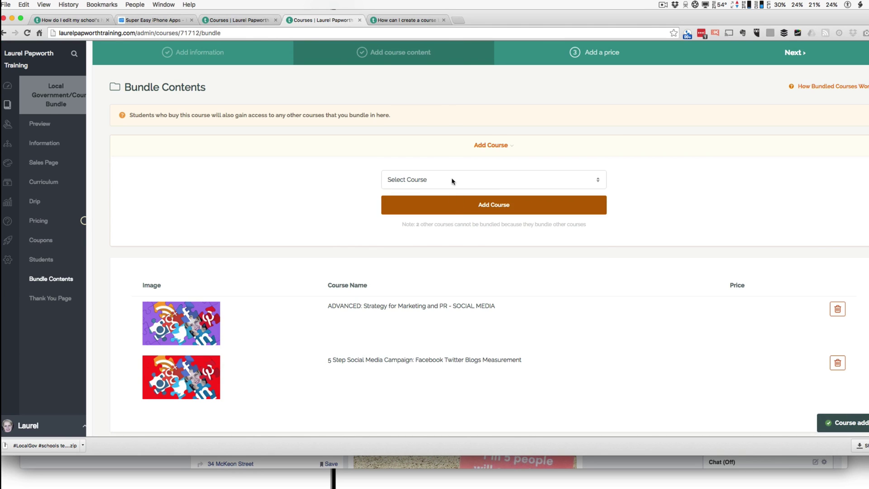
{"action": "left_click", "coordinate": [452, 181]}
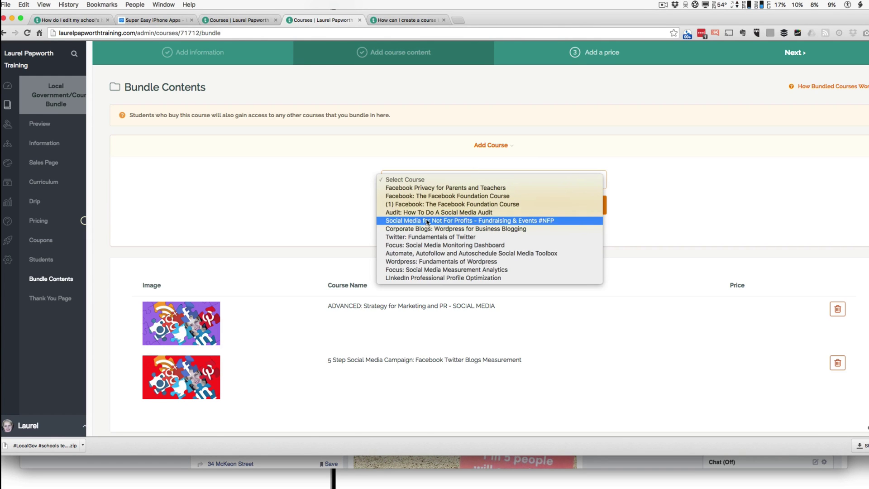
{"action": "left_click", "coordinate": [445, 253]}
{"action": "left_click", "coordinate": [458, 208]}
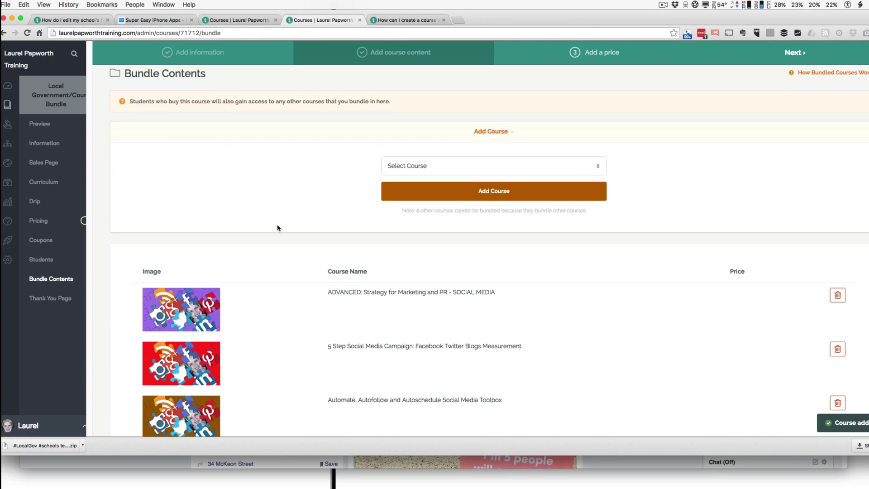
{"action": "scroll", "coordinate": [278, 227], "scroll_direction": "down", "scroll_amount": 3}
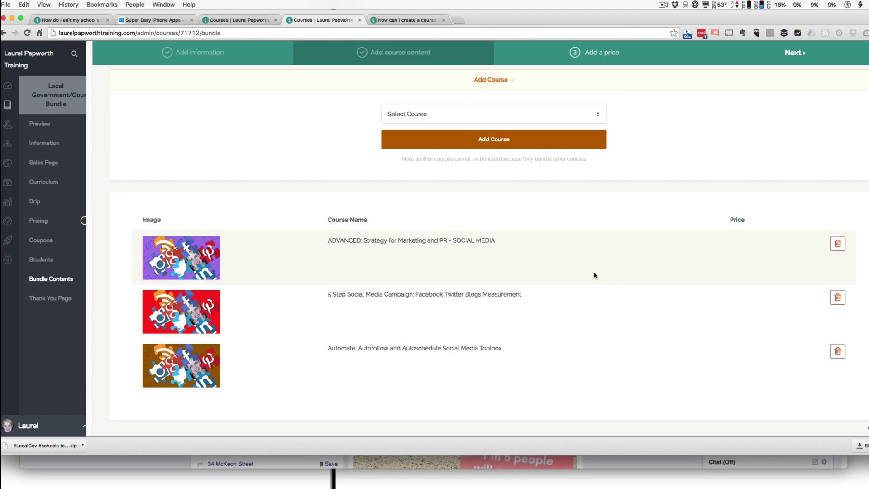
{"action": "scroll", "coordinate": [594, 274], "scroll_direction": "up", "scroll_amount": 1}
{"action": "scroll", "coordinate": [594, 274], "scroll_direction": "down", "scroll_amount": 1}
{"action": "left_click", "coordinate": [476, 111]}
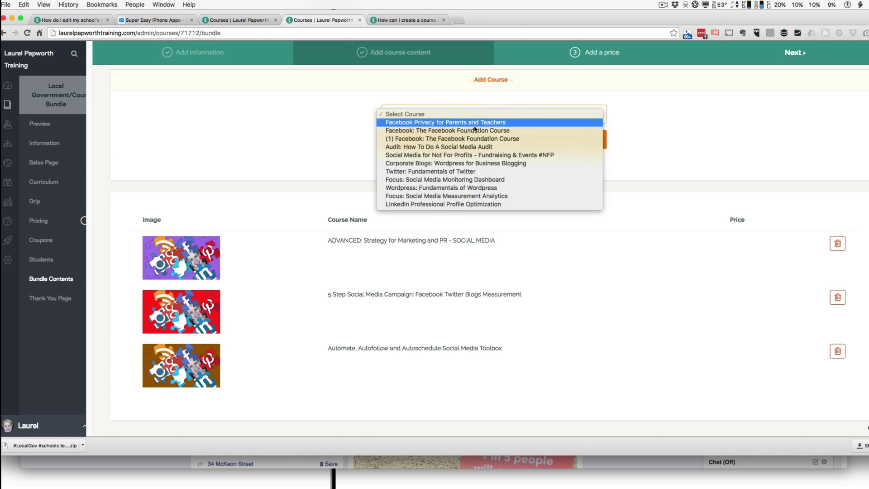
{"action": "left_click", "coordinate": [325, 112]}
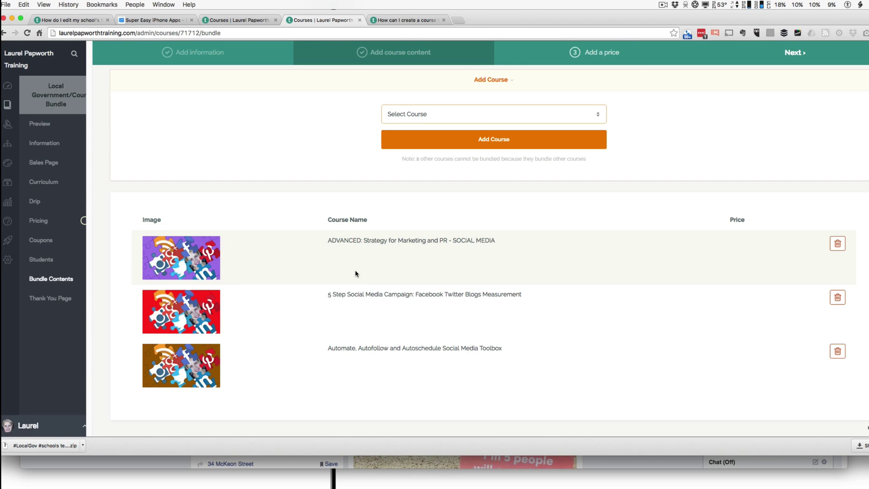
Give the bundle a free 'Free Course' pricing plan
{"action": "scroll", "coordinate": [401, 302], "scroll_direction": "up", "scroll_amount": 3}
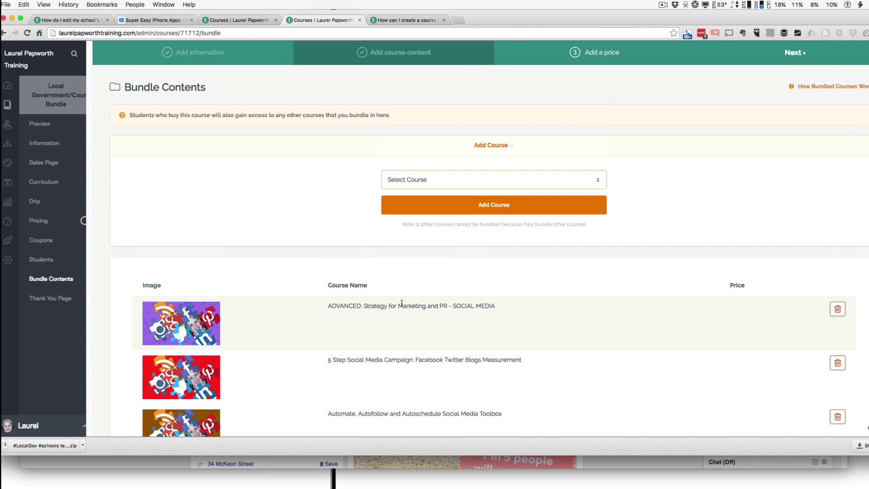
{"action": "mouse_move", "coordinate": [604, 54]}
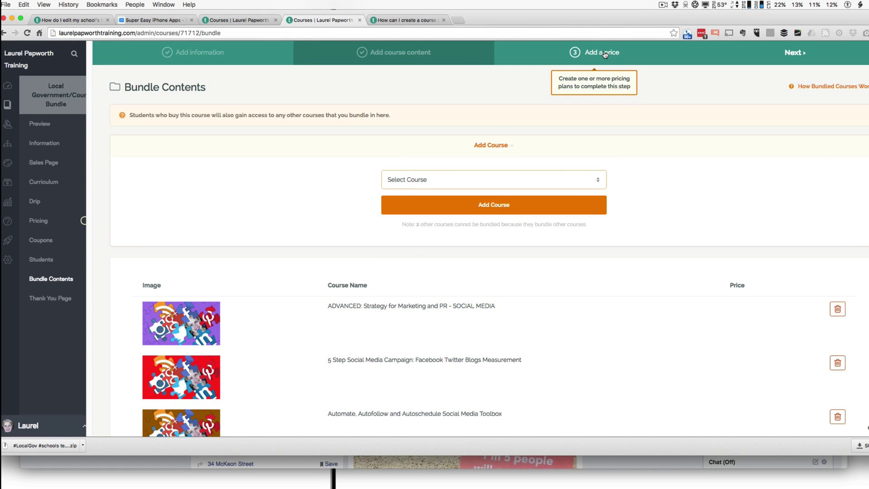
{"action": "scroll", "coordinate": [614, 245], "scroll_direction": "down", "scroll_amount": 3}
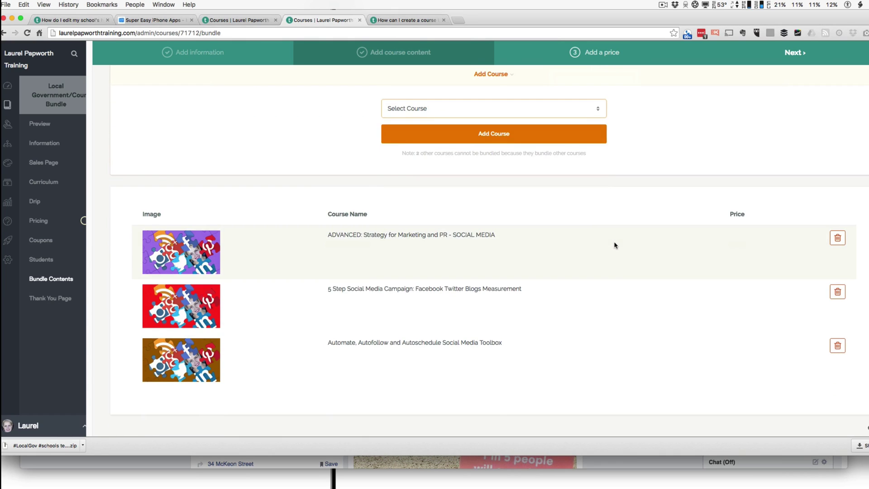
{"action": "scroll", "coordinate": [614, 244], "scroll_direction": "up", "scroll_amount": 3}
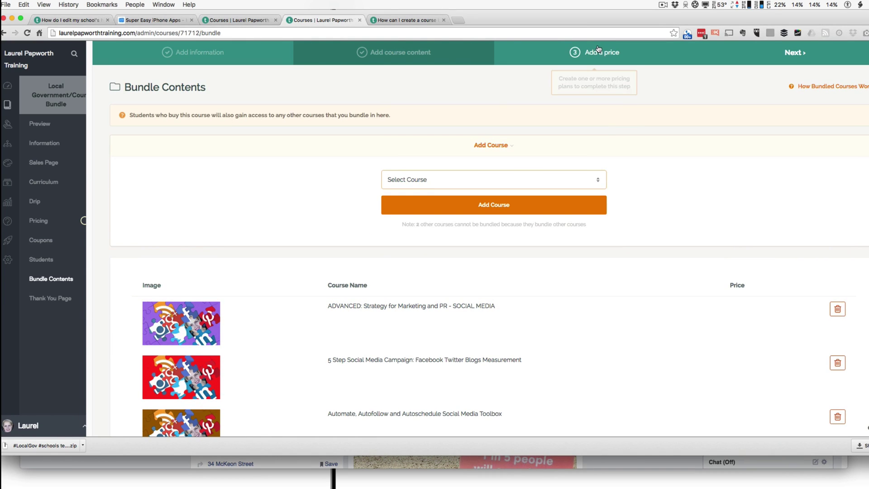
{"action": "left_click", "coordinate": [618, 53]}
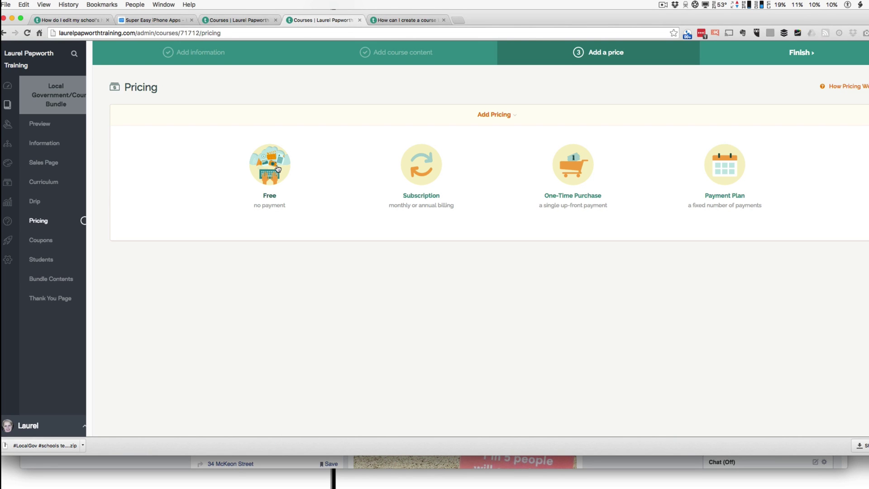
{"action": "left_click", "coordinate": [277, 169]}
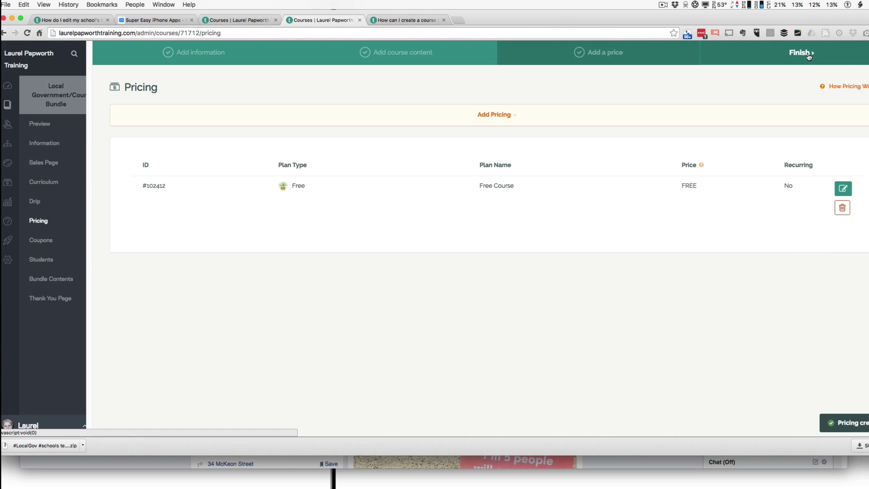
{"action": "scroll", "coordinate": [809, 56], "scroll_direction": "down", "scroll_amount": 1}
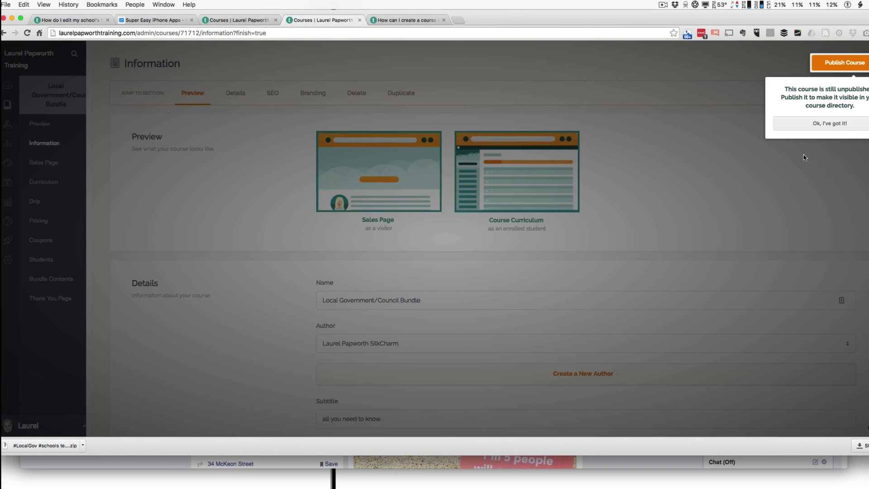
Dismiss the unpublished notice, preview the bundle's sales page, and select the logged-out preview part of its URL
{"action": "left_click", "coordinate": [803, 126]}
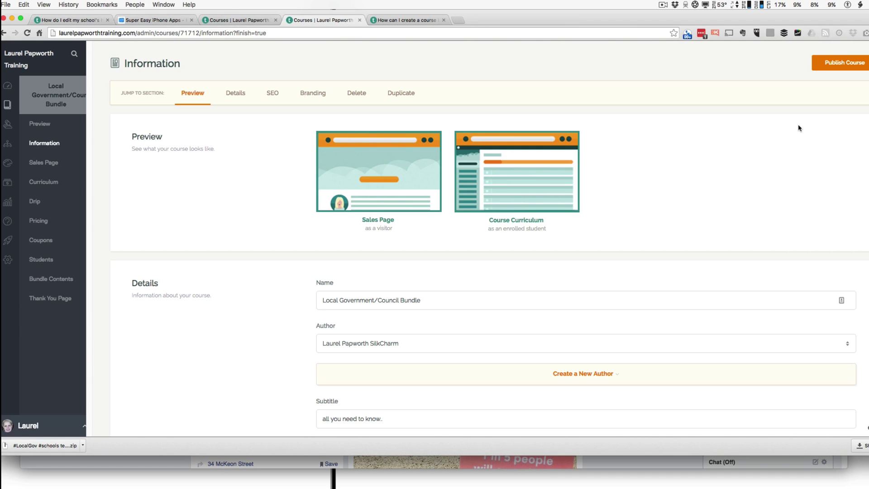
{"action": "left_click", "coordinate": [51, 128]}
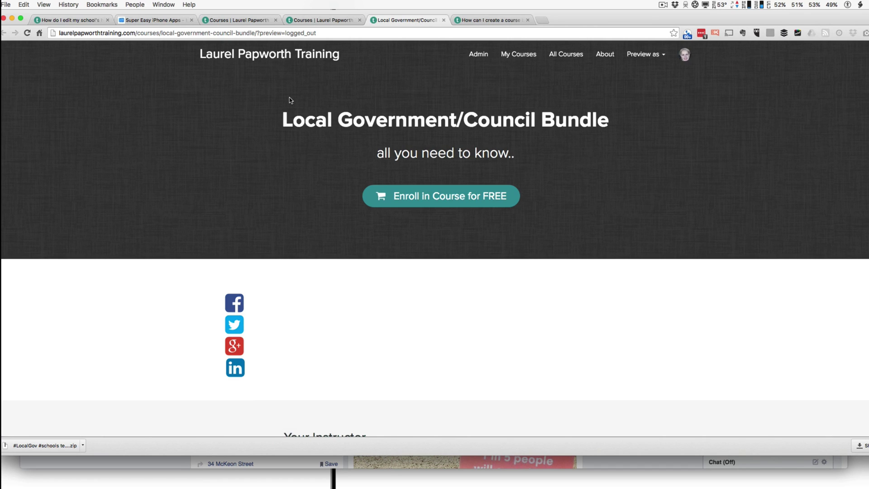
{"action": "scroll", "coordinate": [549, 162], "scroll_direction": "down", "scroll_amount": 12}
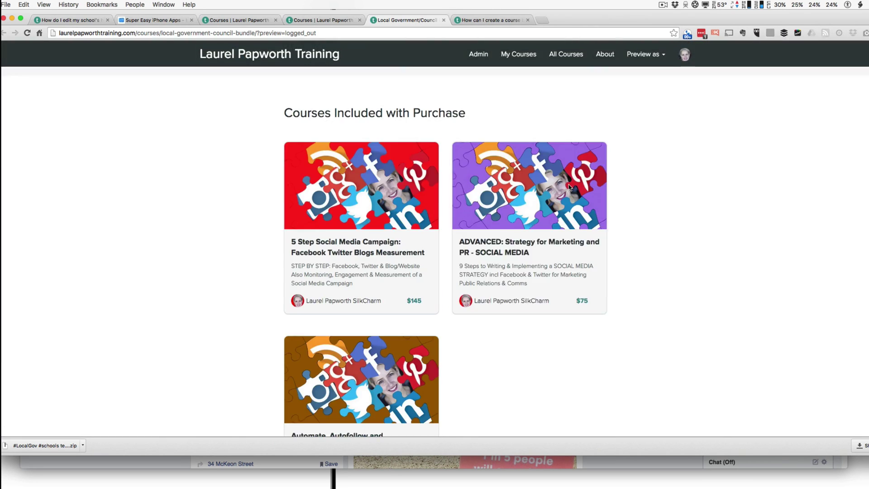
{"action": "scroll", "coordinate": [569, 186], "scroll_direction": "up", "scroll_amount": 10}
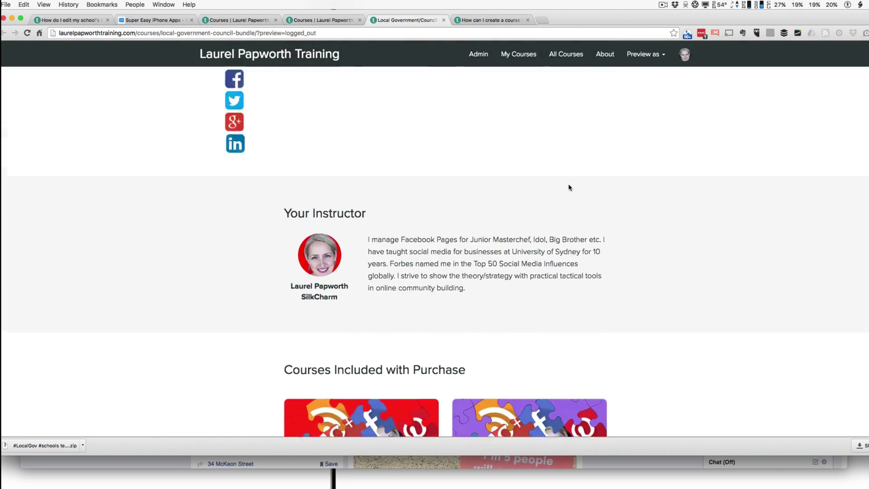
{"action": "scroll", "coordinate": [568, 186], "scroll_direction": "down", "scroll_amount": 11}
{"action": "scroll", "coordinate": [478, 341], "scroll_direction": "up", "scroll_amount": 15}
{"action": "scroll", "coordinate": [489, 312], "scroll_direction": "up", "scroll_amount": 3}
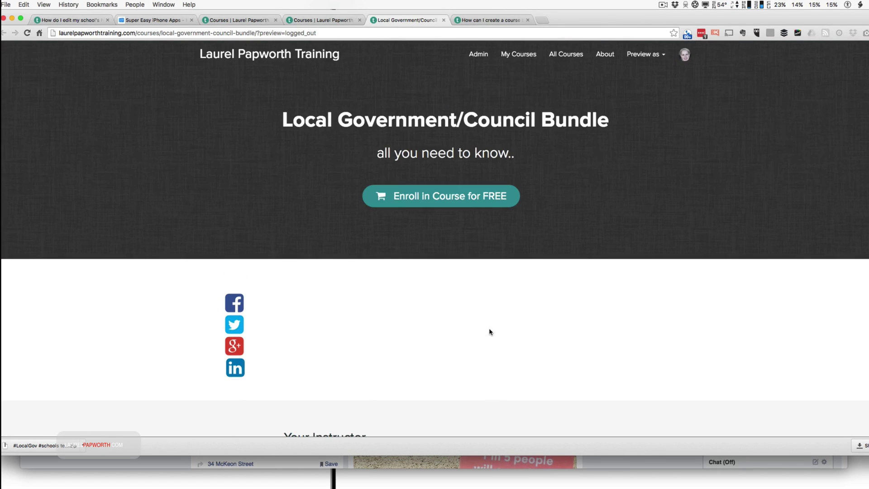
{"action": "left_click", "coordinate": [265, 32]}
{"action": "left_click_drag", "start_coordinate": [255, 33], "coordinate": [317, 33]}
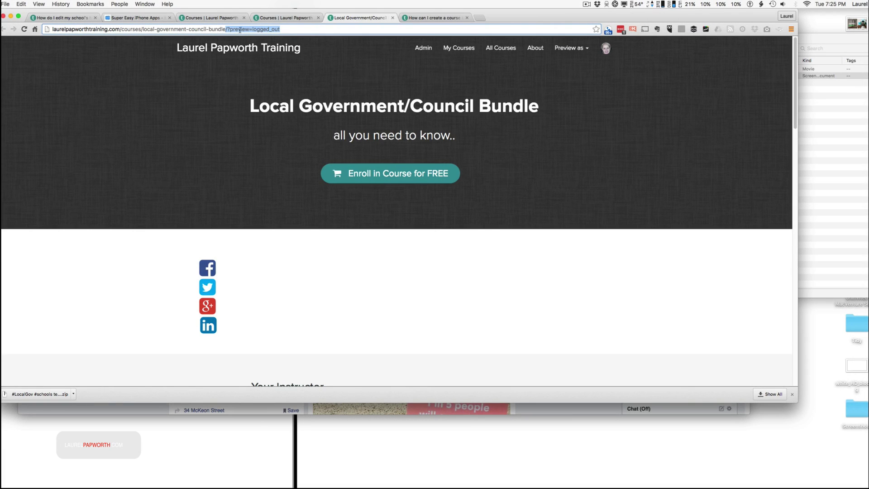
Load the plain course page URL in a new incognito window to see the free enrolment offer
{"action": "left_click", "coordinate": [223, 29]}
{"action": "left_click_drag", "start_coordinate": [223, 28], "coordinate": [35, 28]}
{"action": "left_click", "coordinate": [791, 29]}
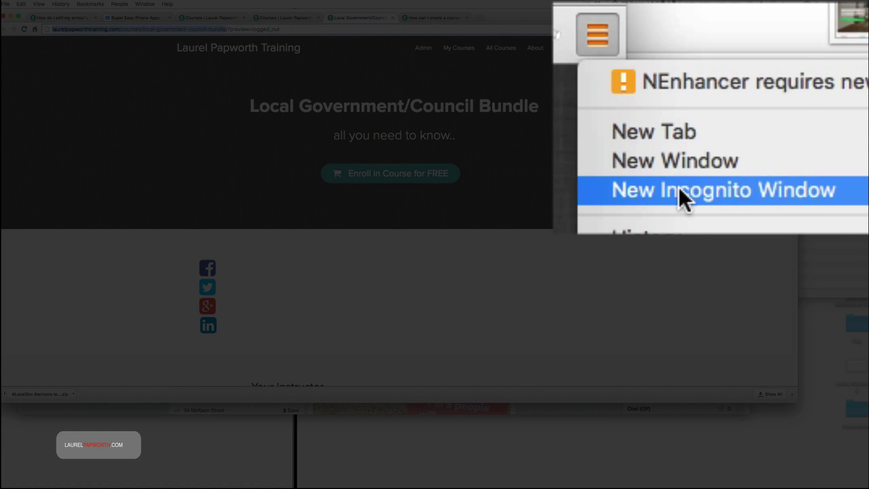
{"action": "left_click", "coordinate": [678, 186]}
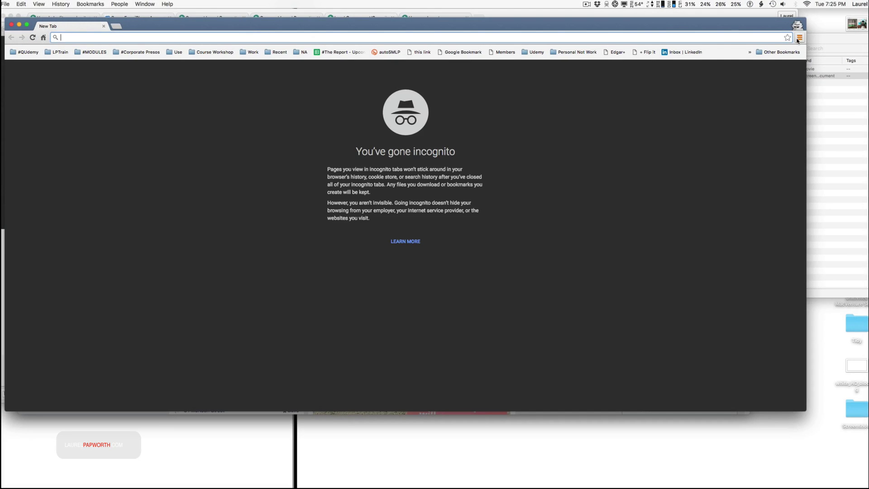
{"action": "left_click", "coordinate": [799, 38]}
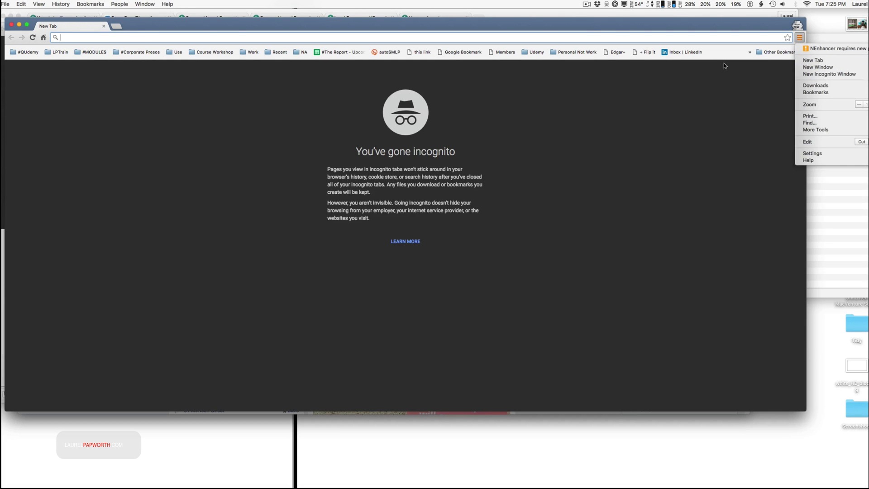
{"action": "left_click", "coordinate": [127, 38]}
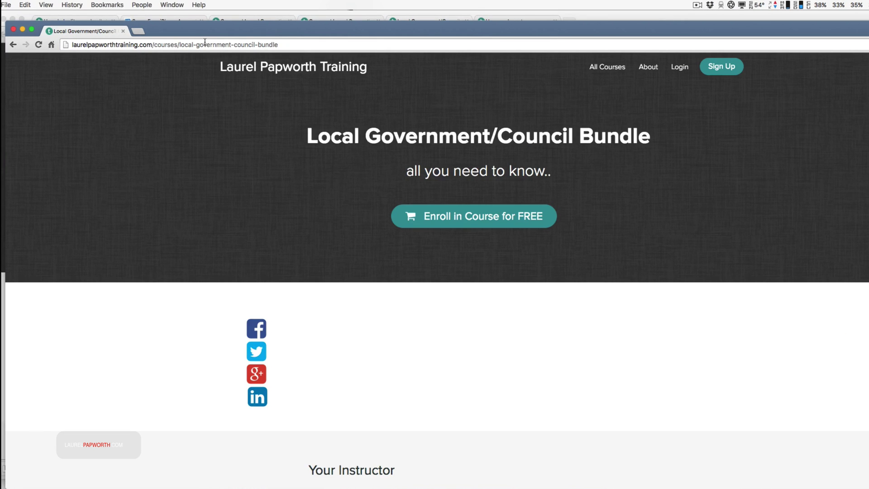
{"action": "scroll", "coordinate": [623, 254], "scroll_direction": "down", "scroll_amount": 3}
{"action": "scroll", "coordinate": [623, 258], "scroll_direction": "up", "scroll_amount": 3}
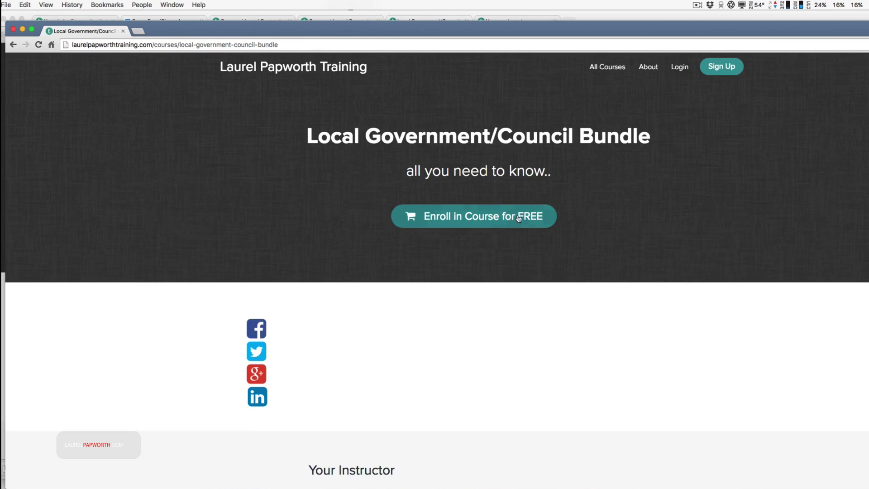